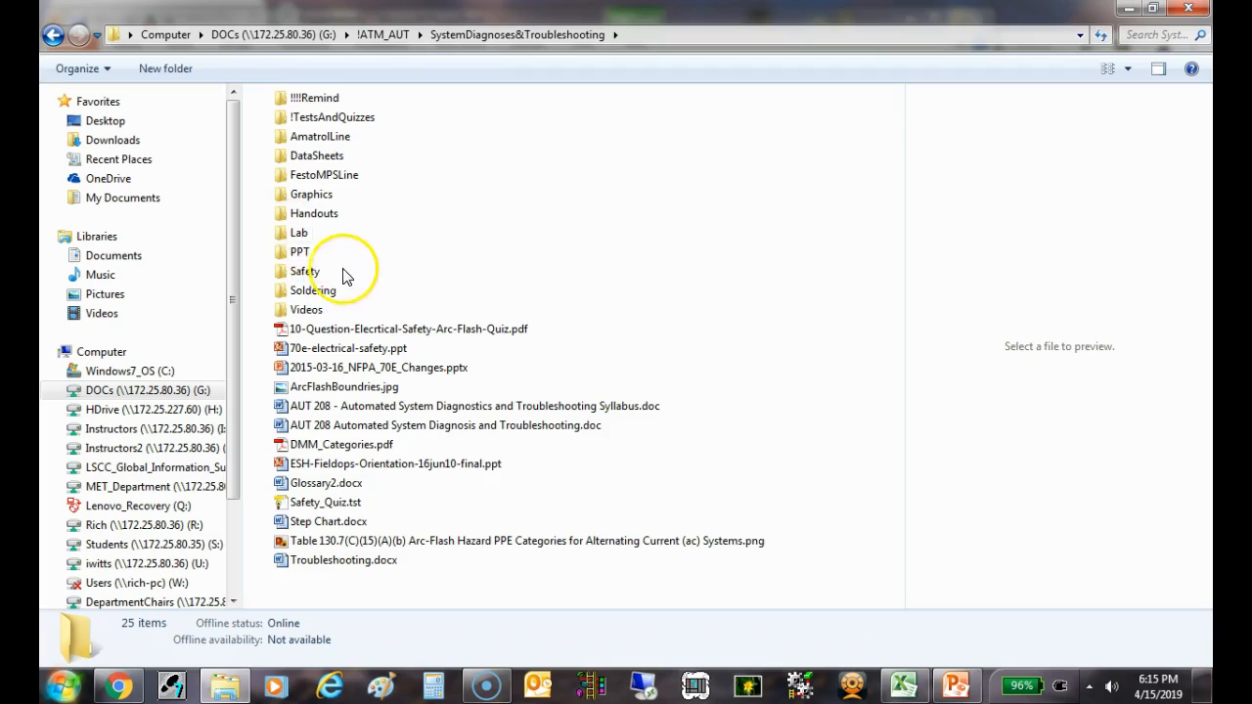
Open a read-only copy of Mainform_Example.docx from the Lab folder.
click(300, 236)
double_click(299, 236)
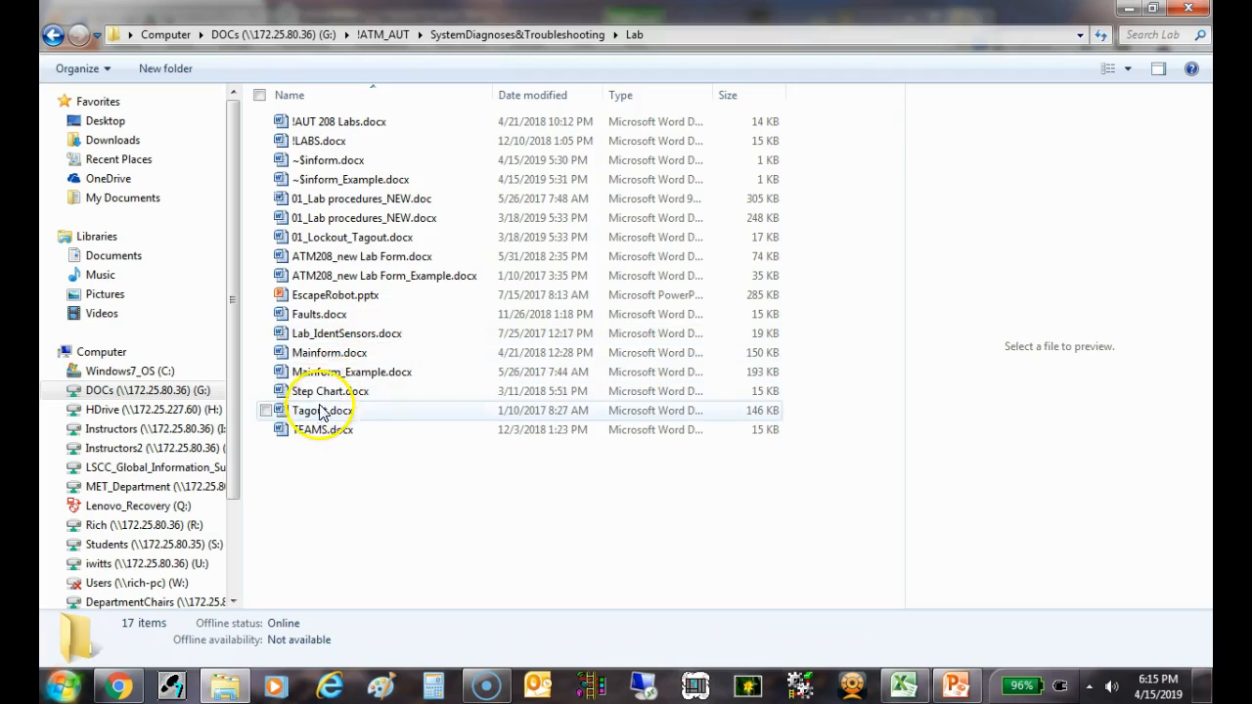
click(315, 371)
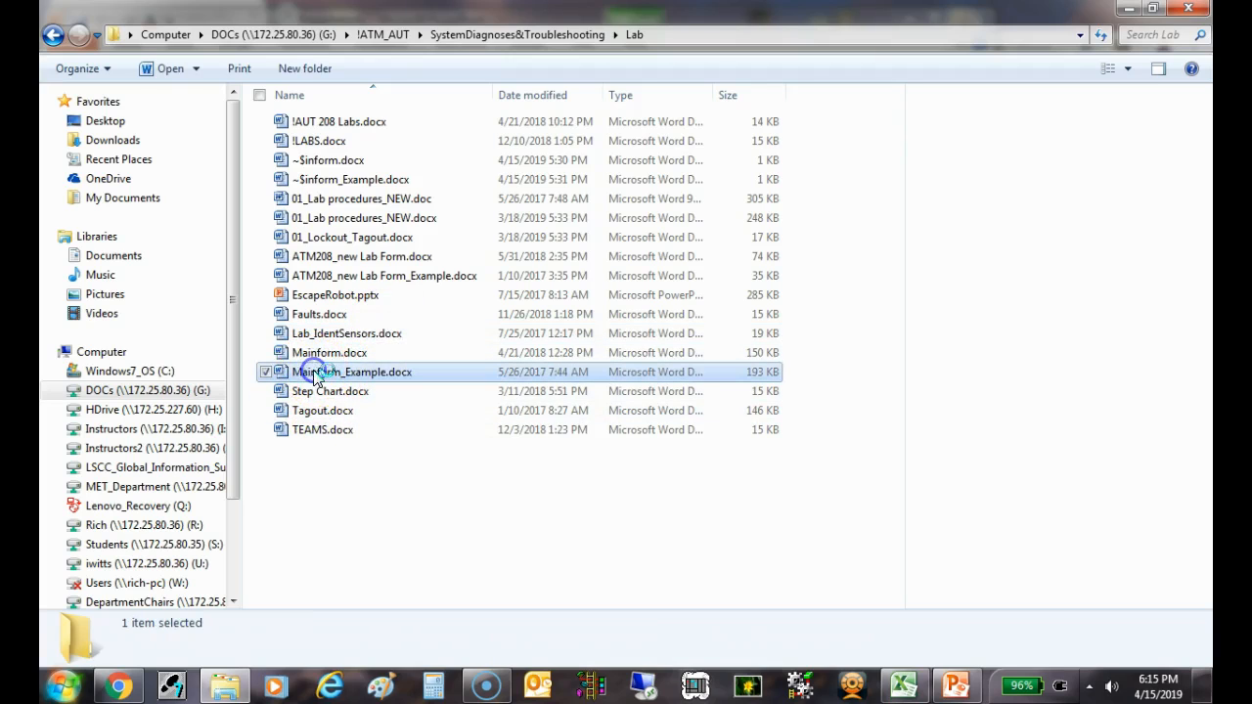
double_click(519, 364)
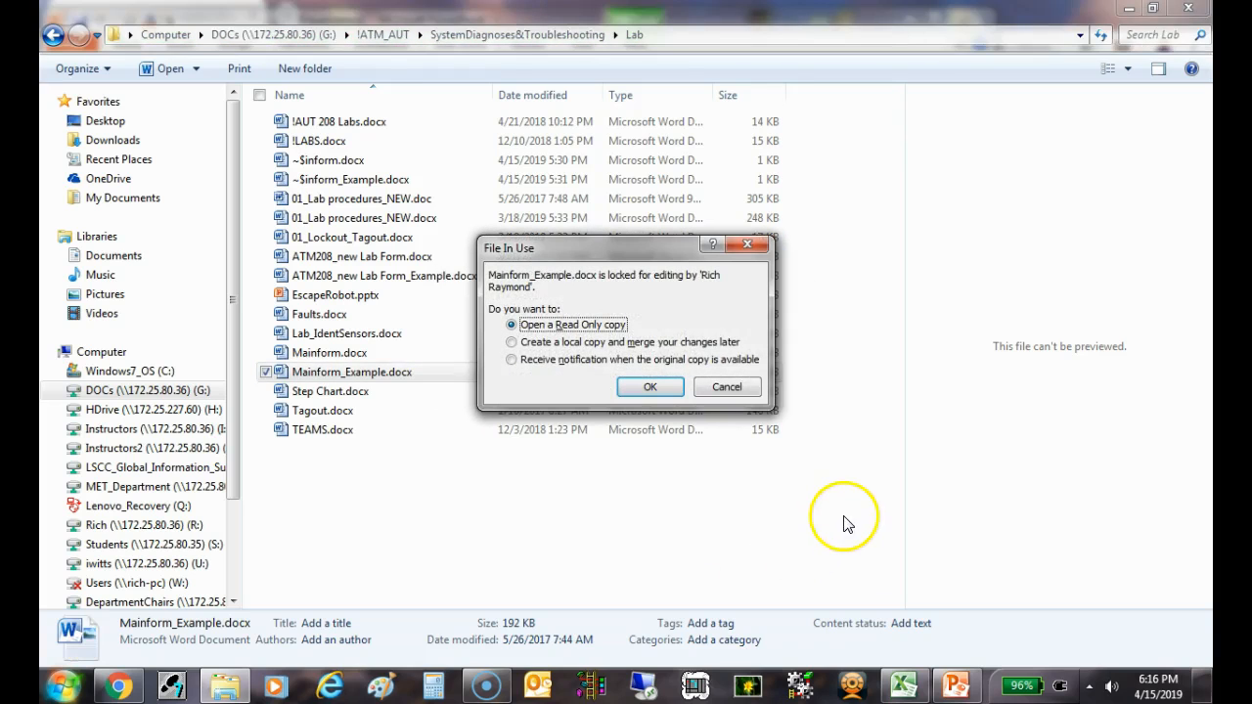
click(656, 389)
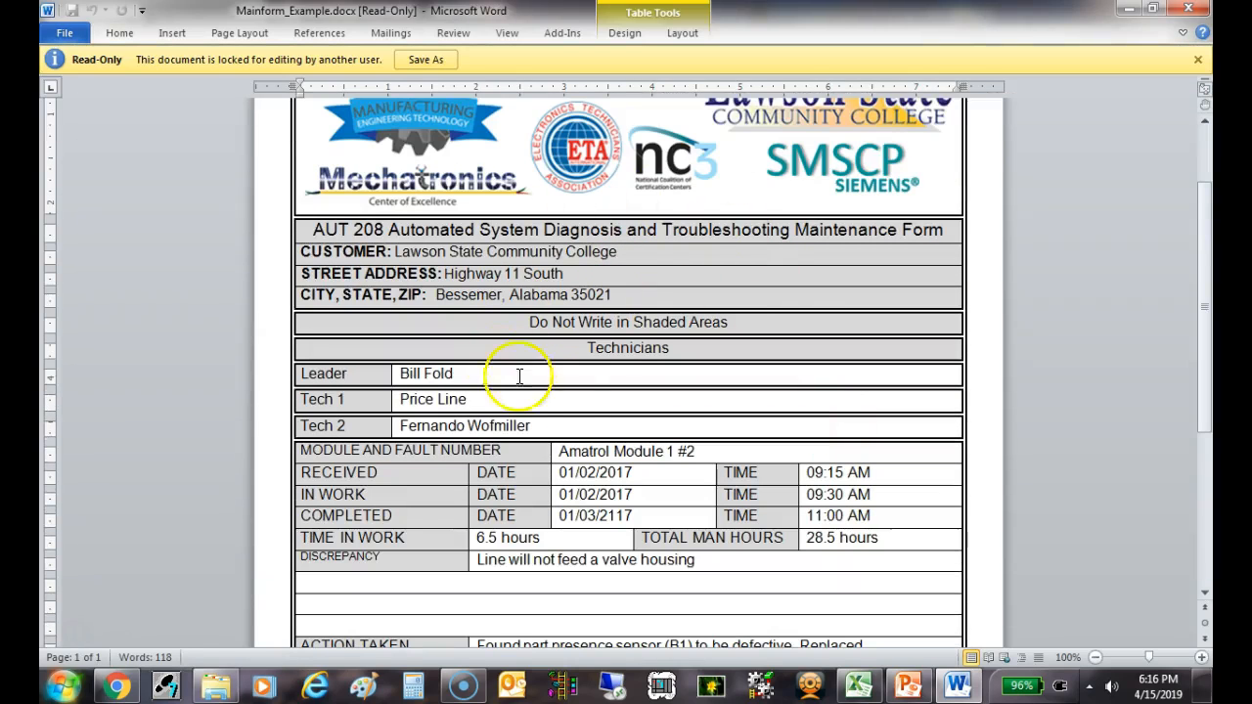
Examine the maintenance form's technician rows, received, in-work and completed dates and times, and the total man hours entry.
scroll(712, 271, down, 1)
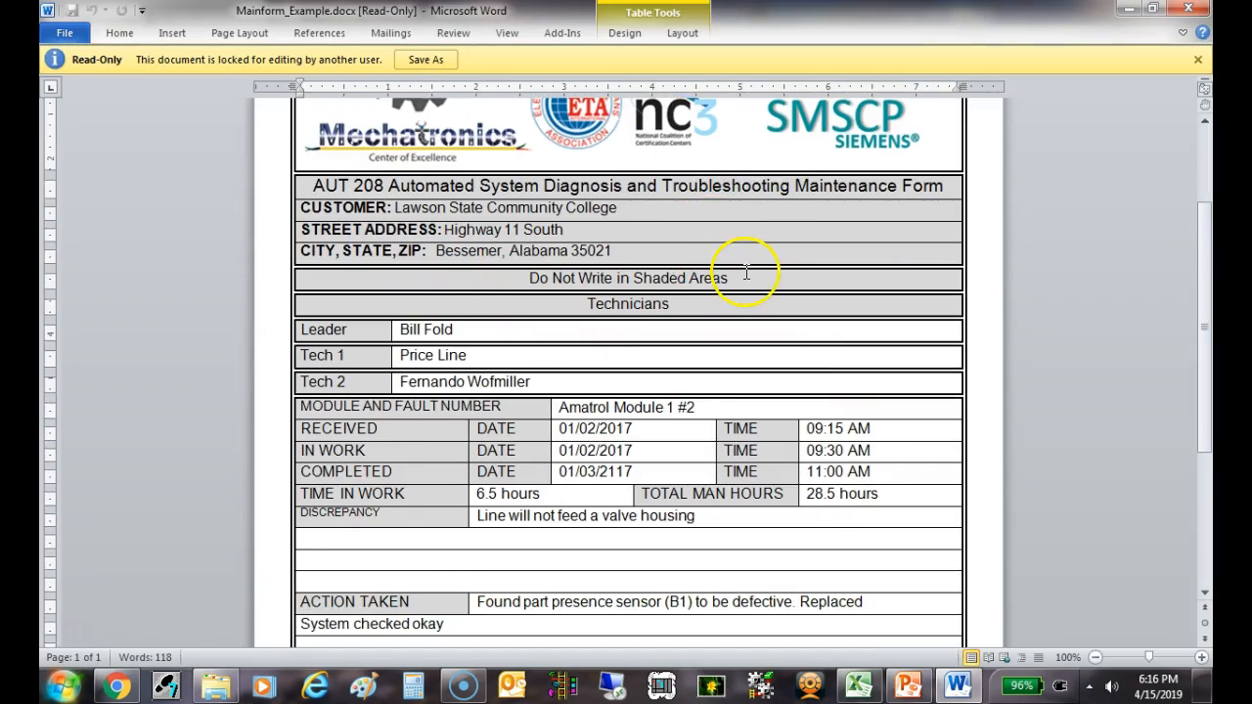
scroll(745, 271, down, 2)
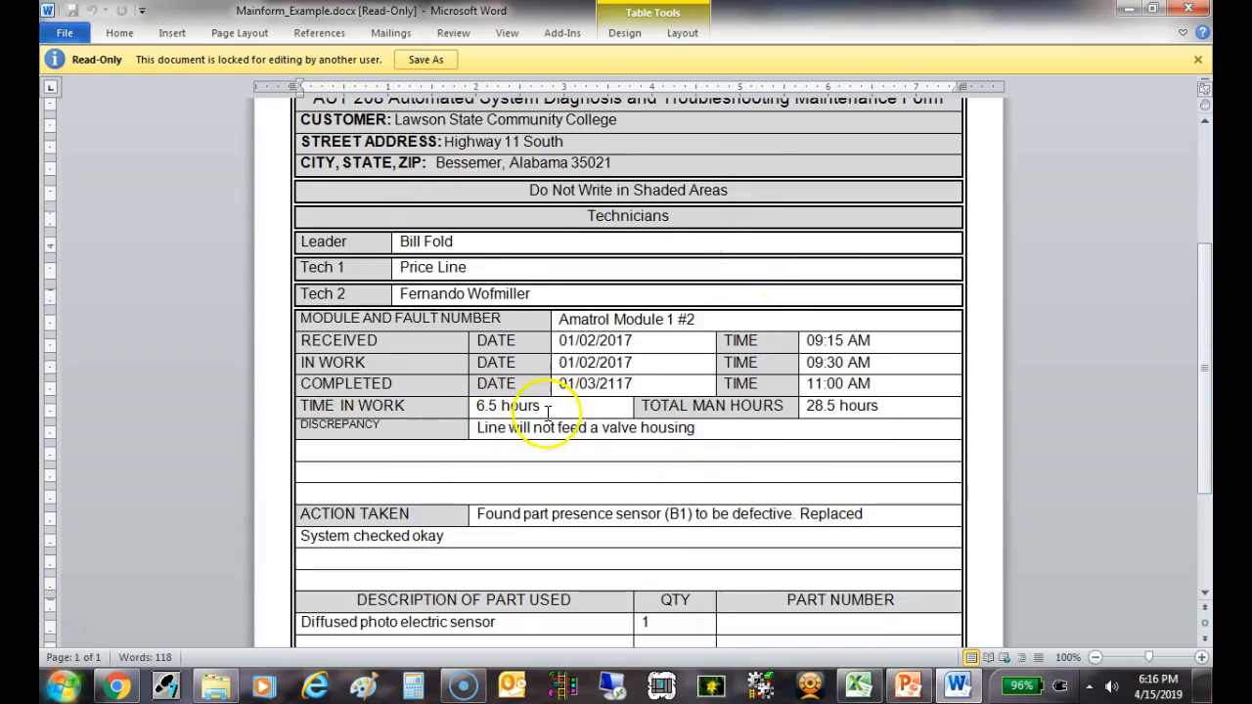
mouse_move(475, 428)
mouse_down()
mouse_move(707, 434)
mouse_move(482, 438)
mouse_up()
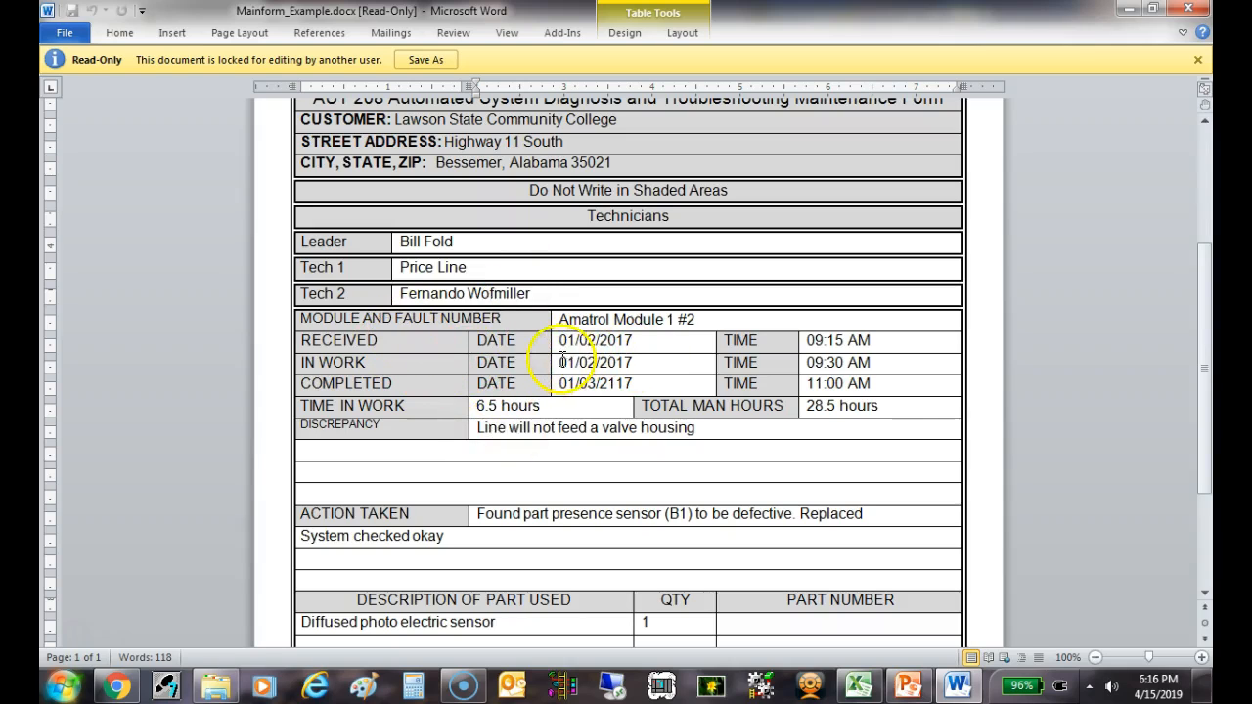
mouse_move(560, 340)
mouse_down()
mouse_move(629, 339)
mouse_move(561, 341)
mouse_up()
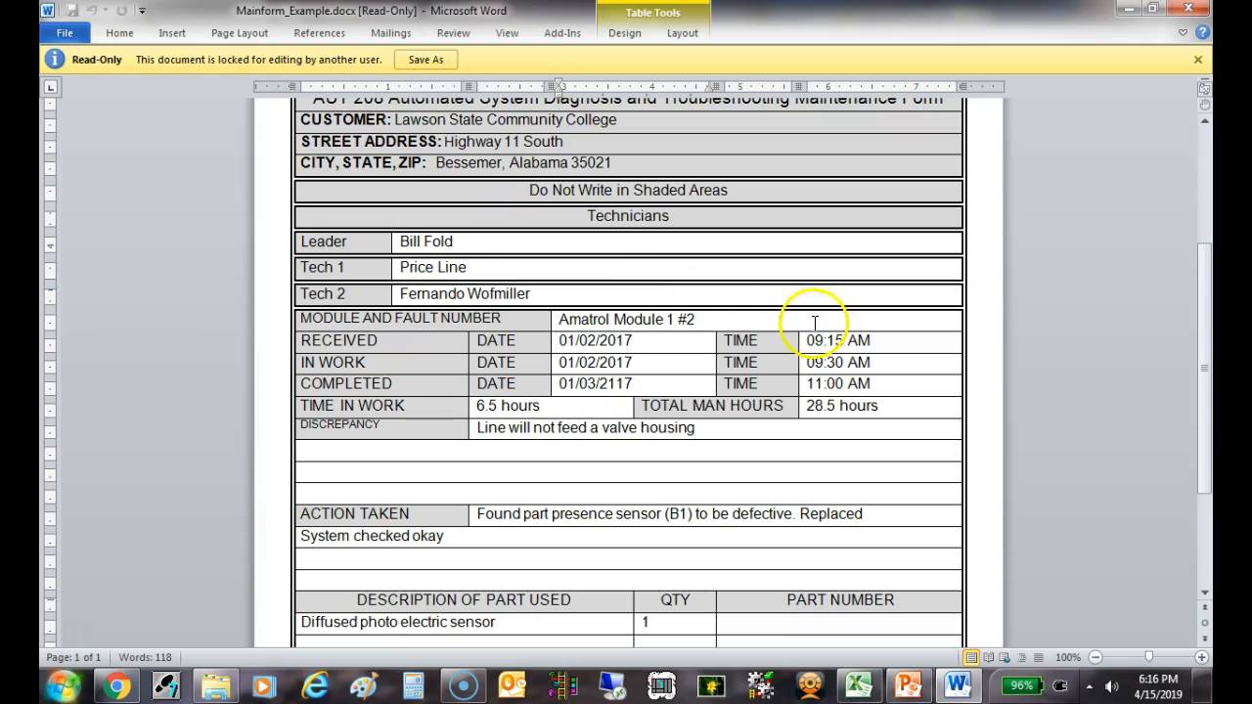
click(884, 339)
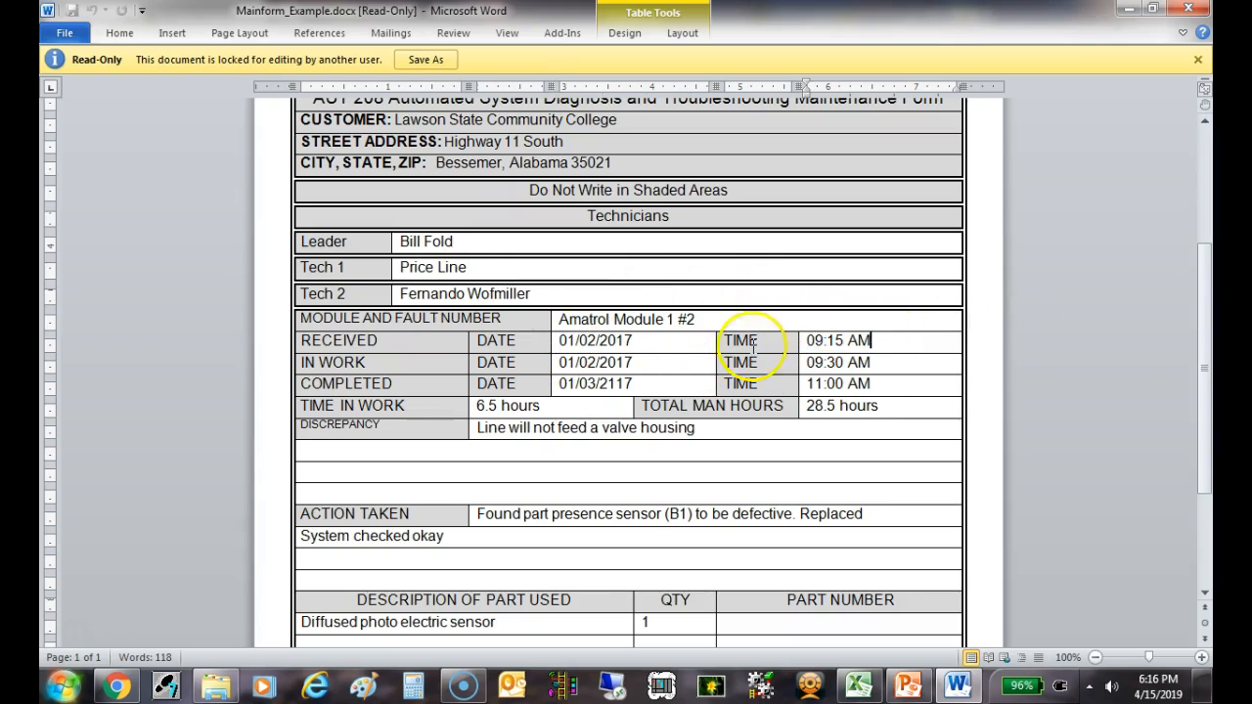
scroll(547, 333, up, 3)
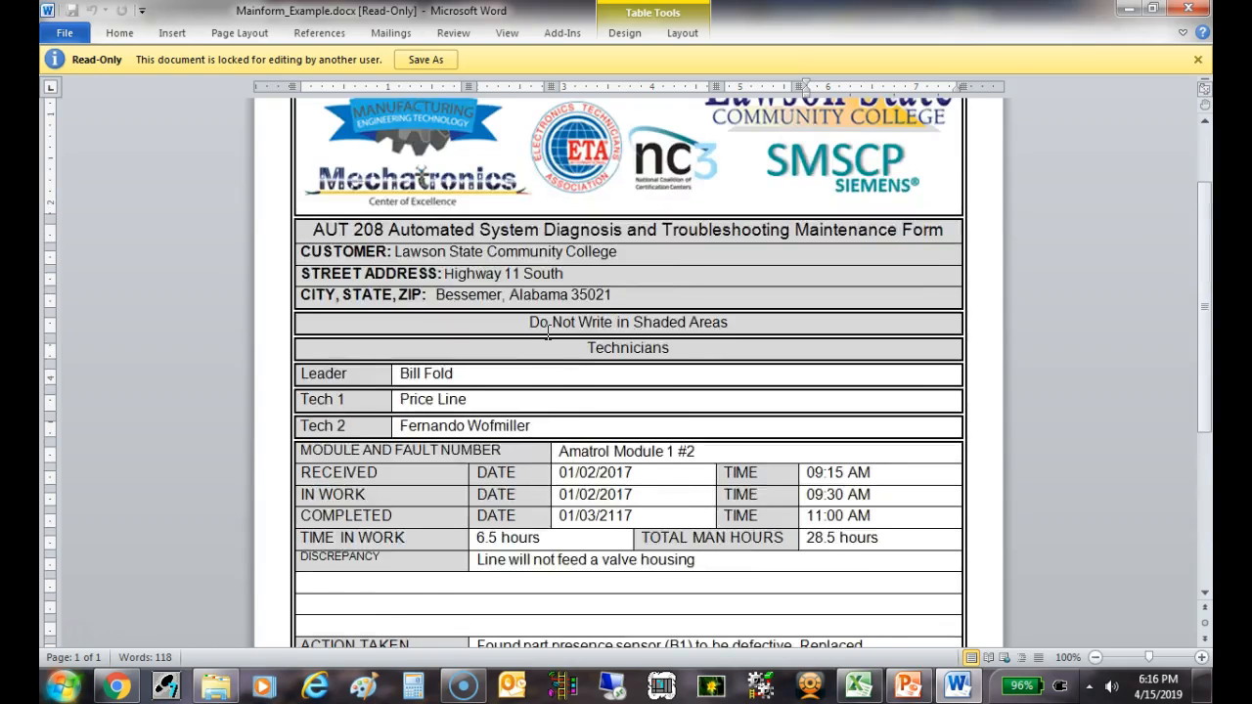
scroll(548, 333, down, 3)
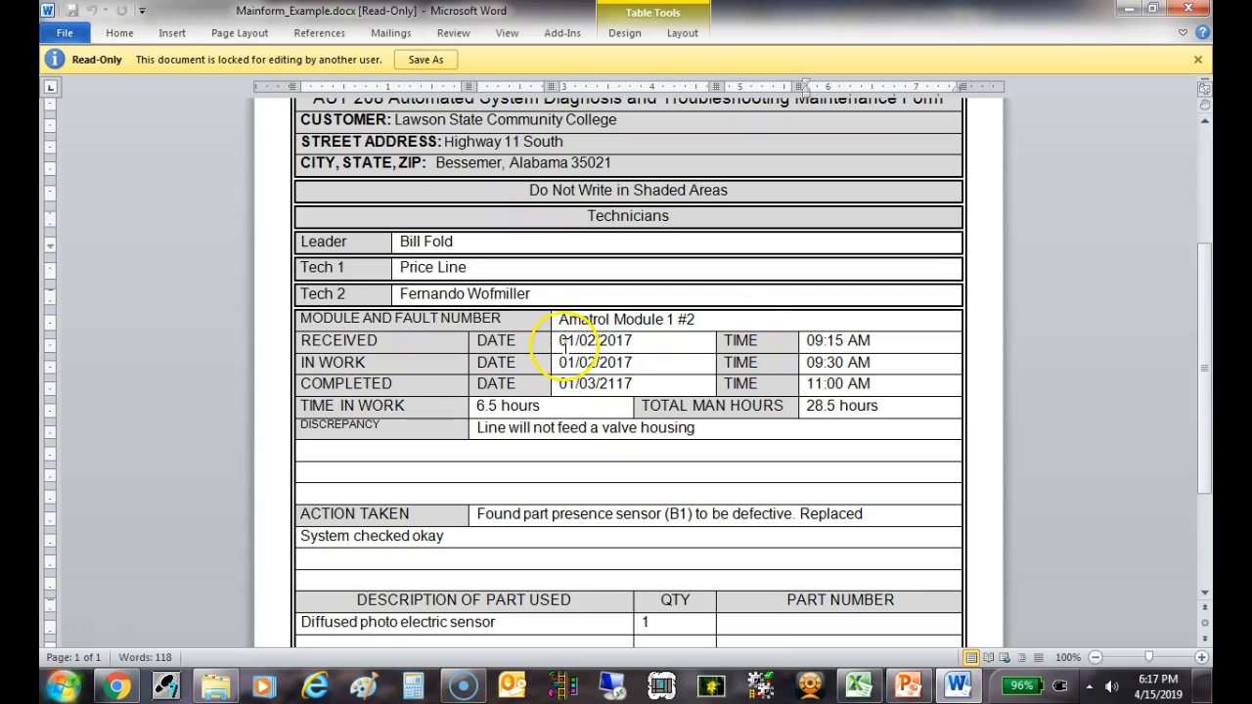
drag(560, 340, 651, 342)
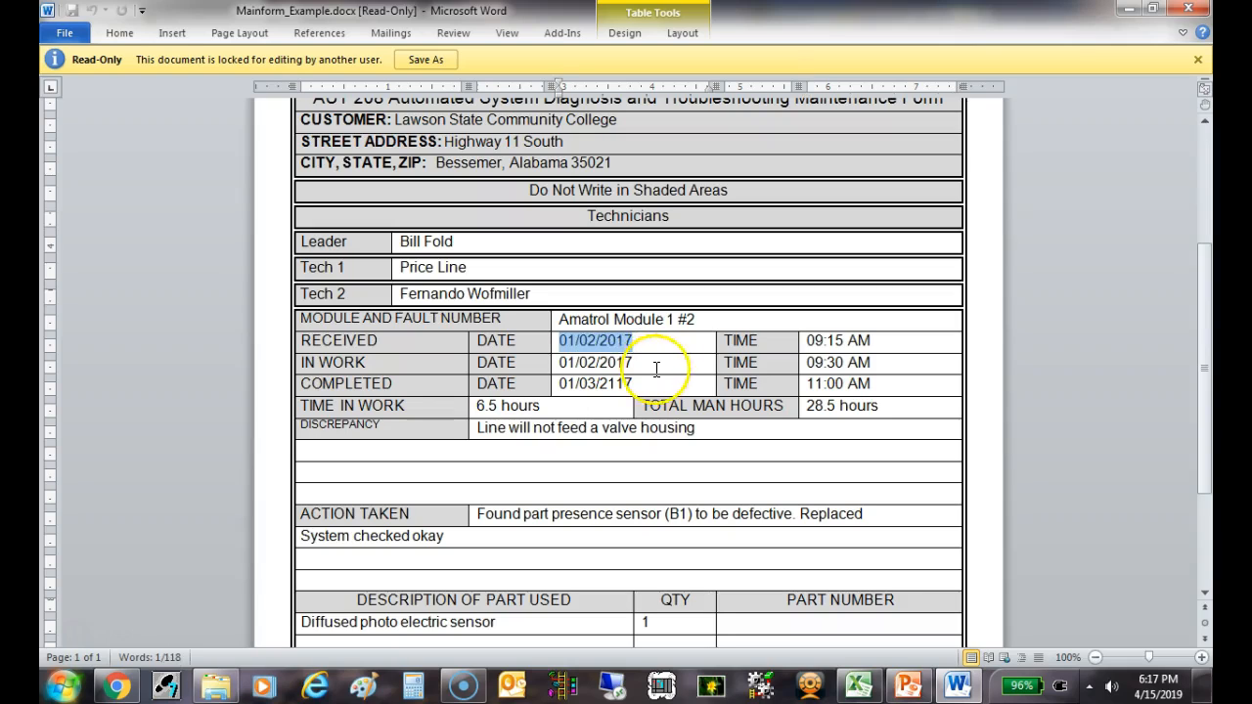
click(644, 365)
drag(561, 362, 656, 359)
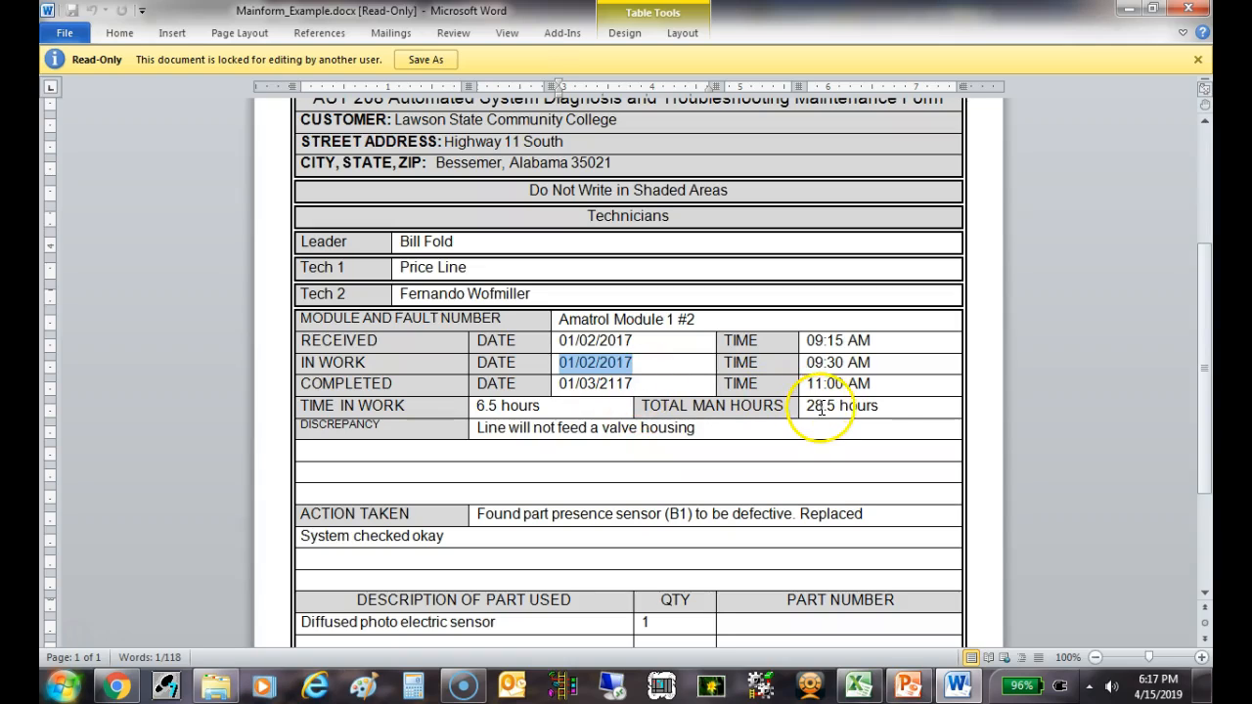
drag(808, 405, 869, 401)
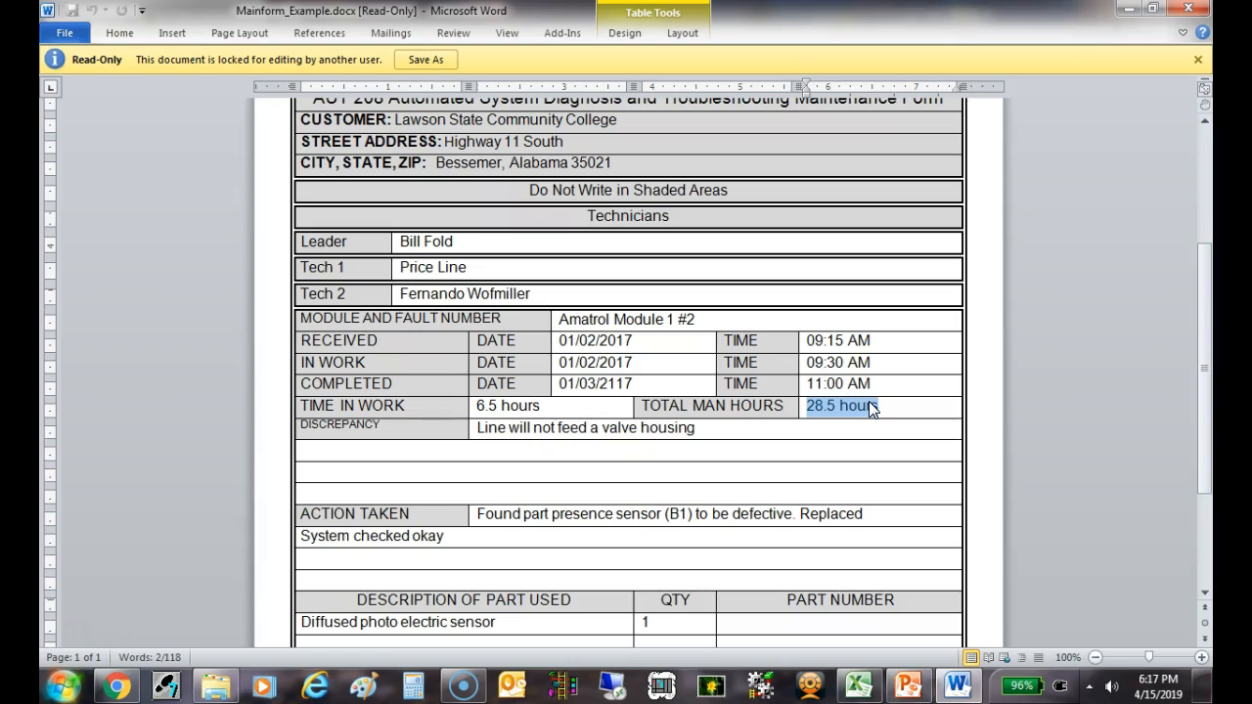
Examine the form's discrepancy and action taken entries, and the description and quantity of the part used.
scroll(869, 403, down, 2)
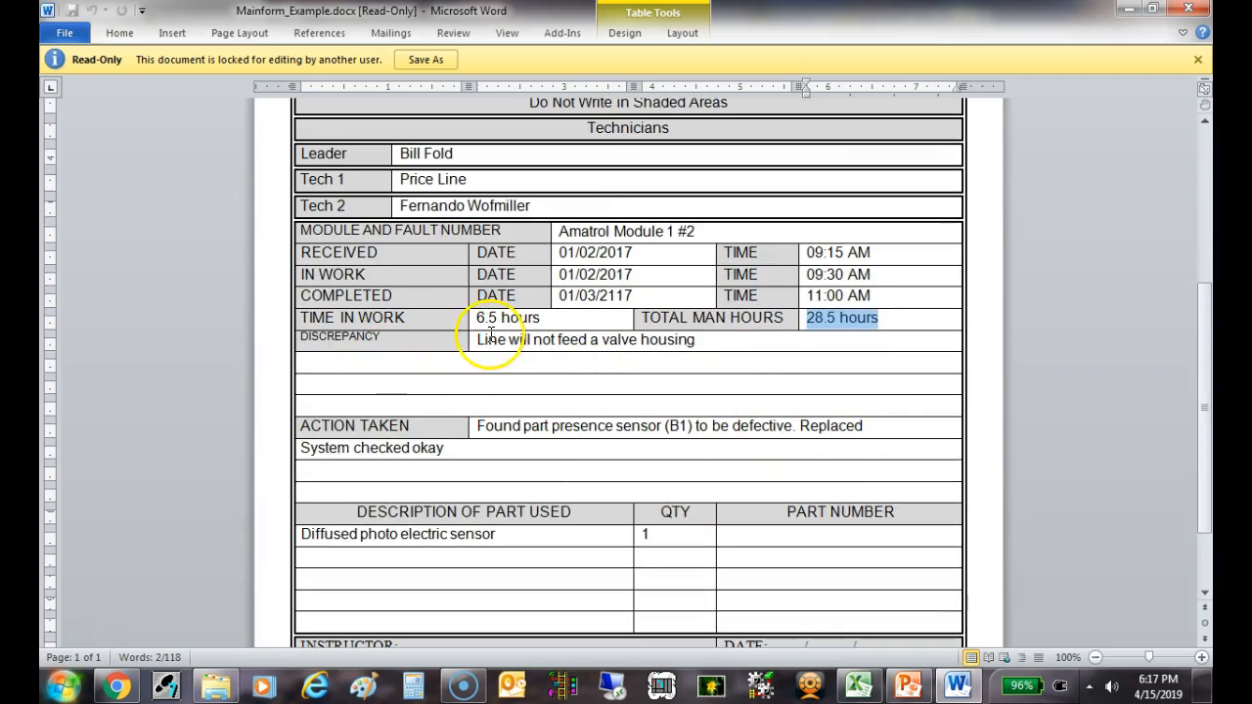
drag(471, 338, 717, 333)
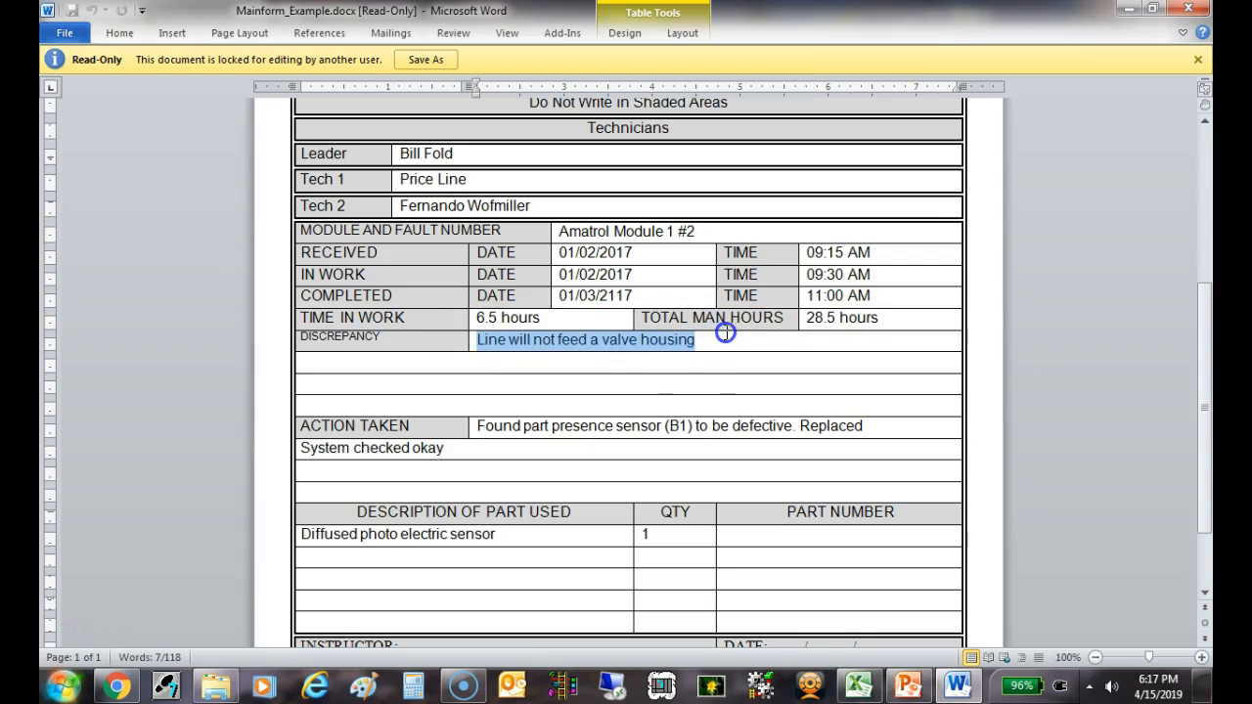
click(689, 389)
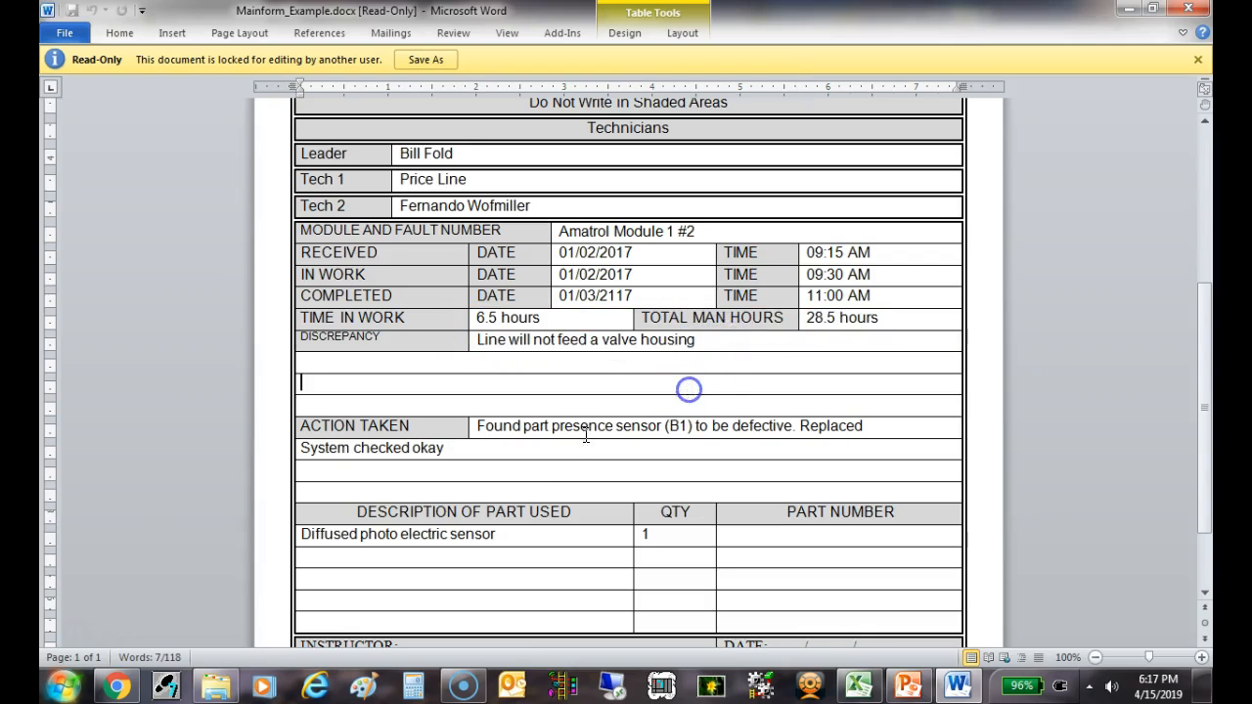
click(481, 428)
drag(480, 428, 827, 447)
click(869, 456)
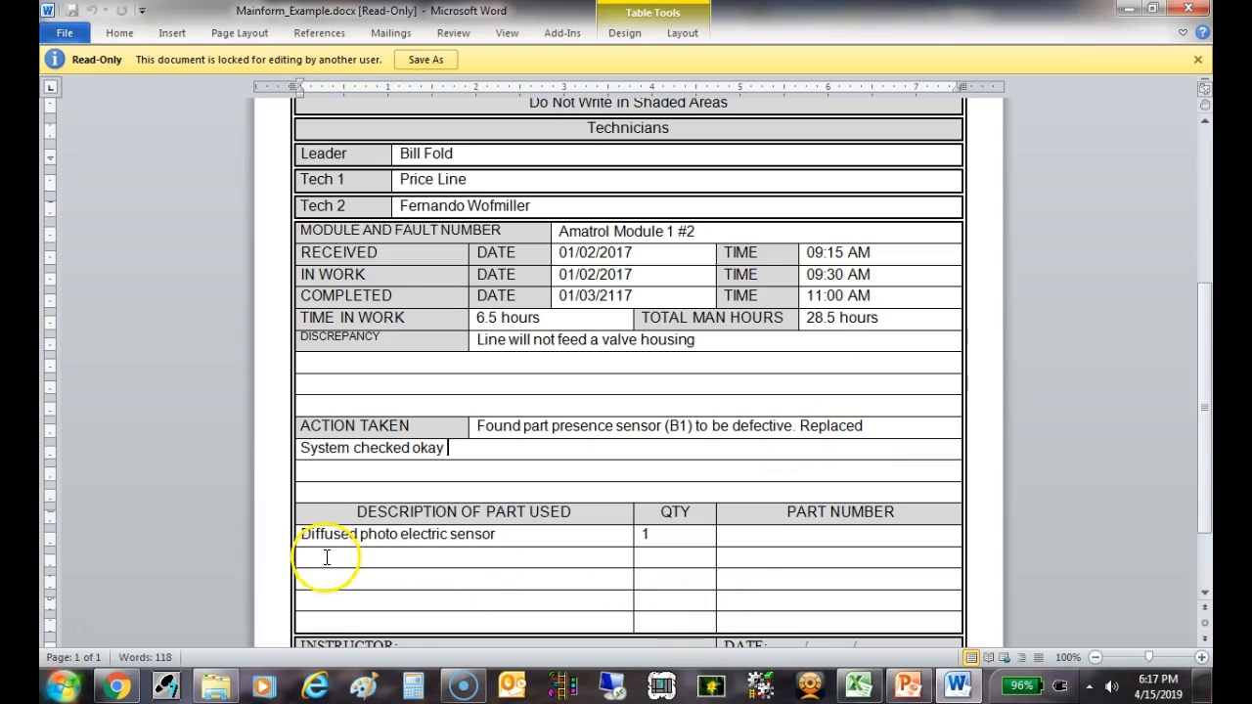
click(294, 534)
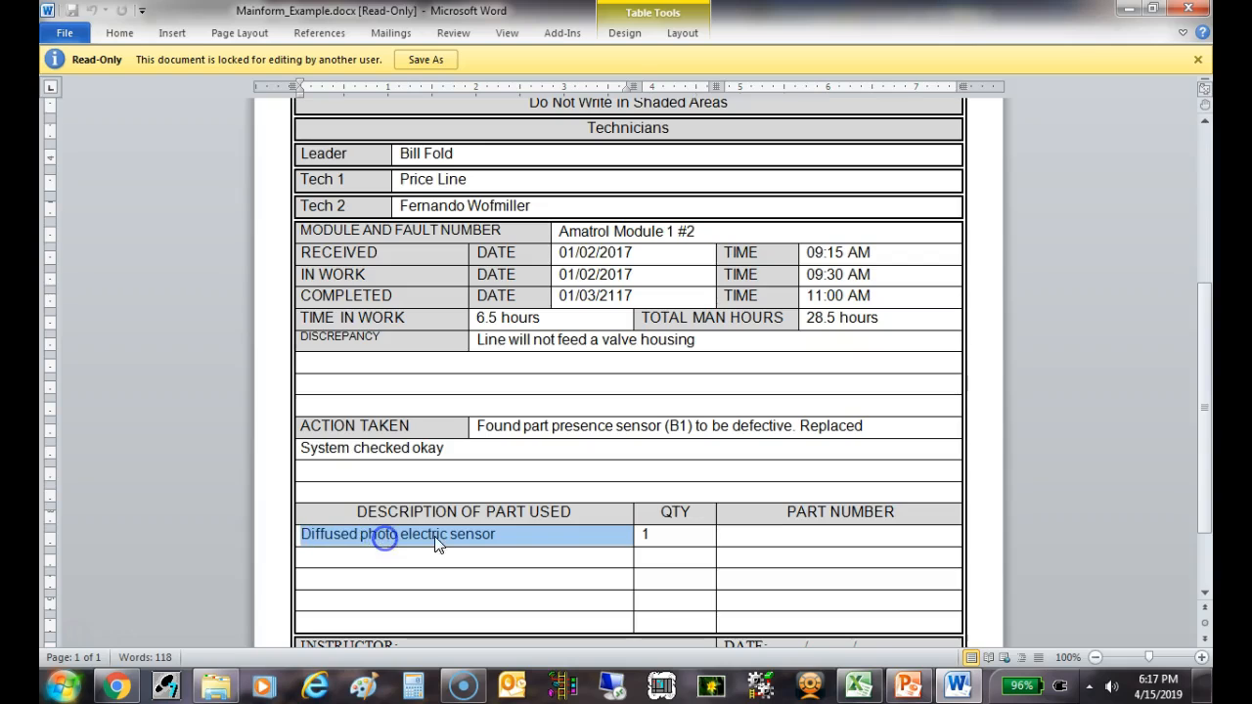
mouse_move(643, 527)
mouse_down()
mouse_move(667, 523)
mouse_move(632, 531)
mouse_up()
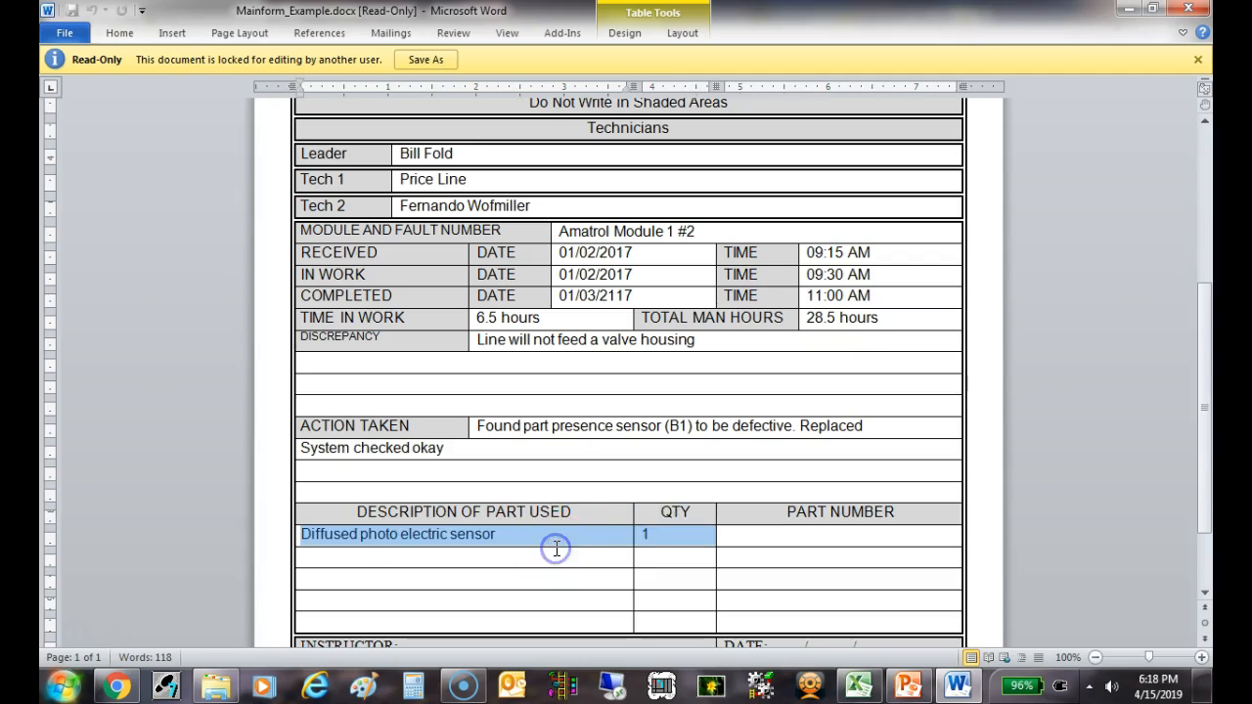
click(723, 559)
click(709, 535)
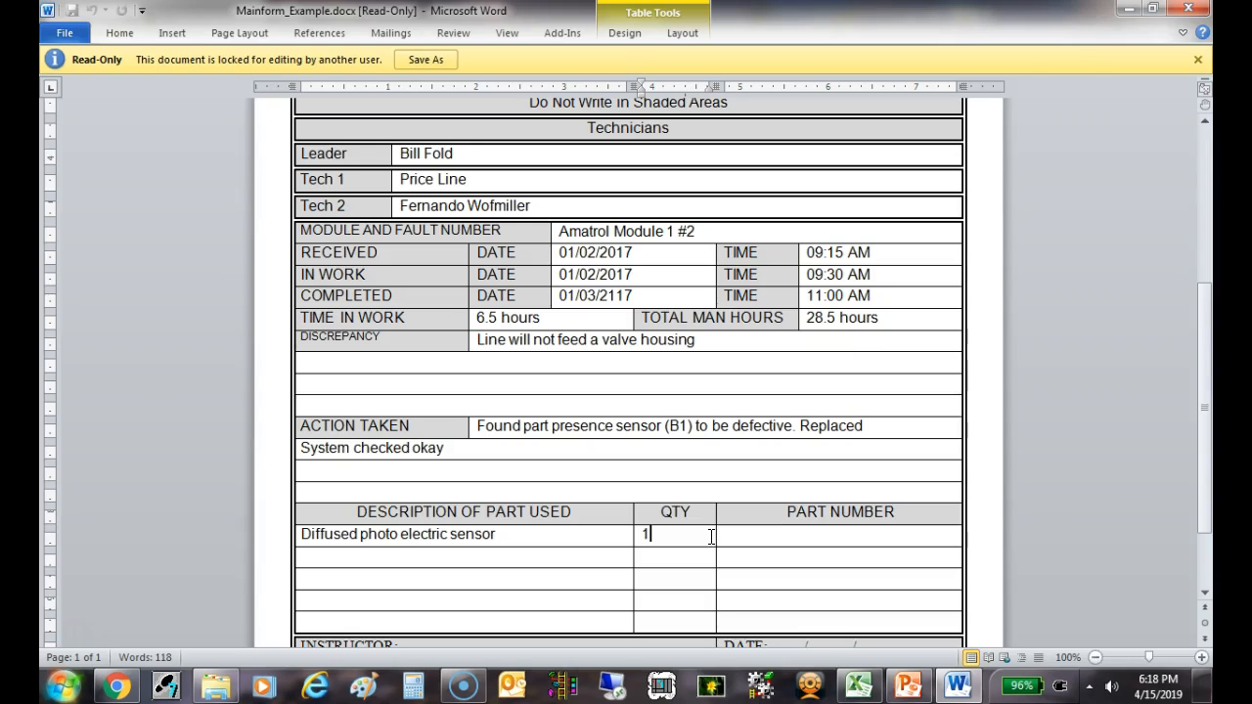
Review the form's header and technician section once more and close the example document.
scroll(741, 480, up, 6)
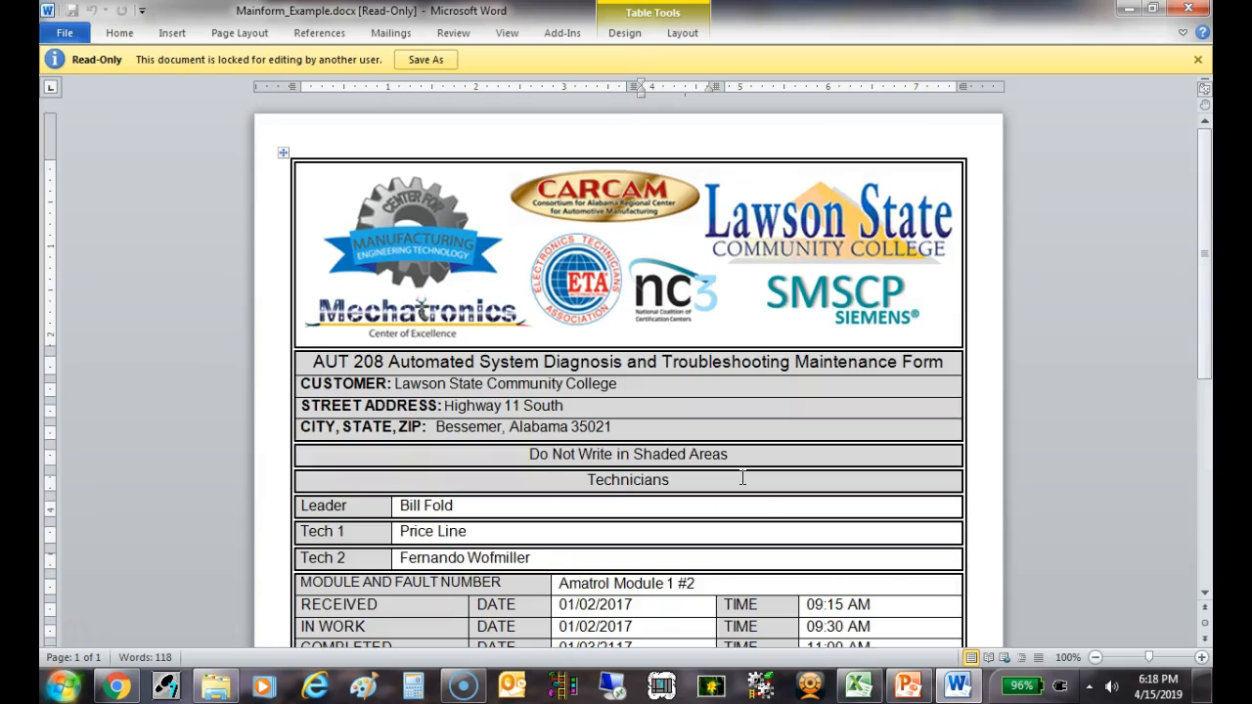
click(559, 480)
scroll(559, 481, down, 3)
scroll(567, 480, up, 2)
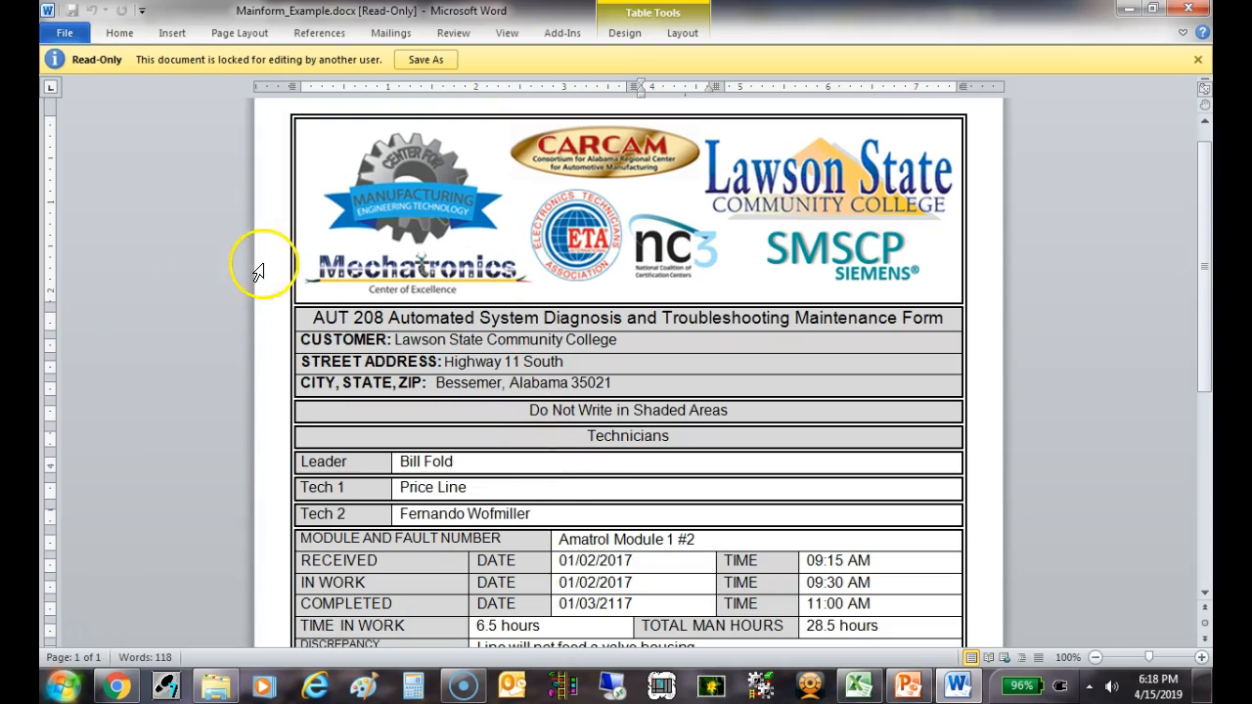
click(1188, 9)
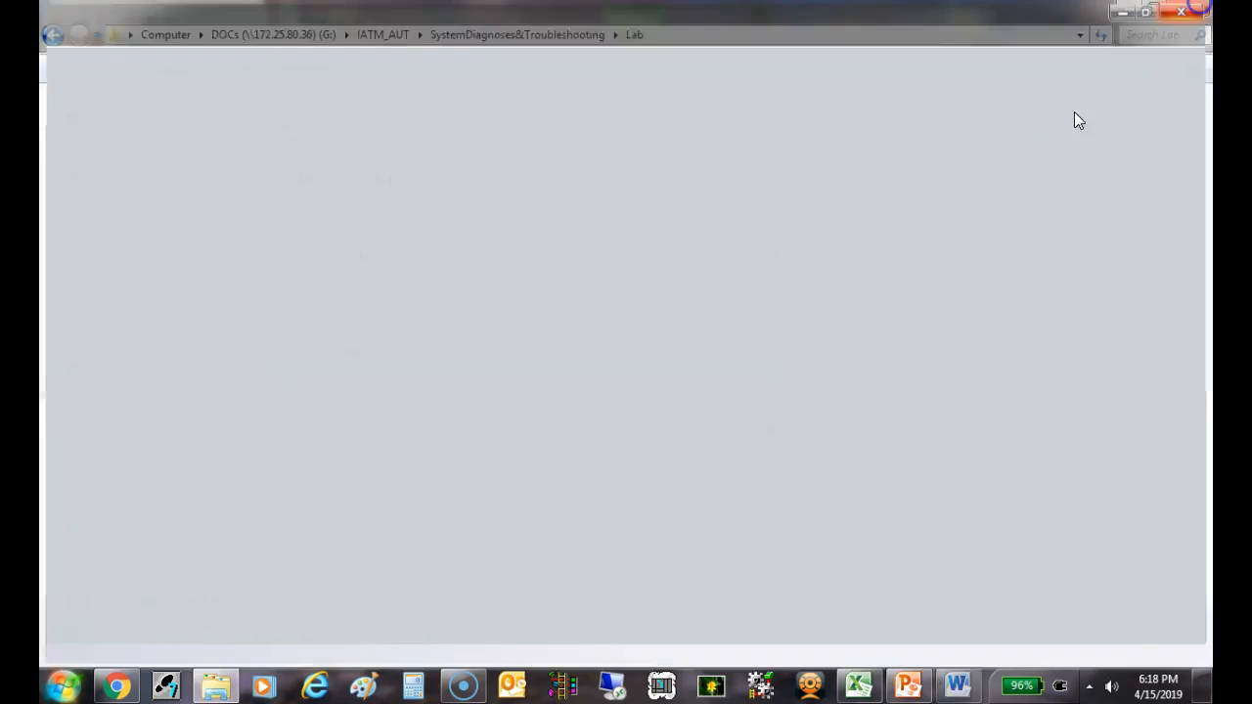